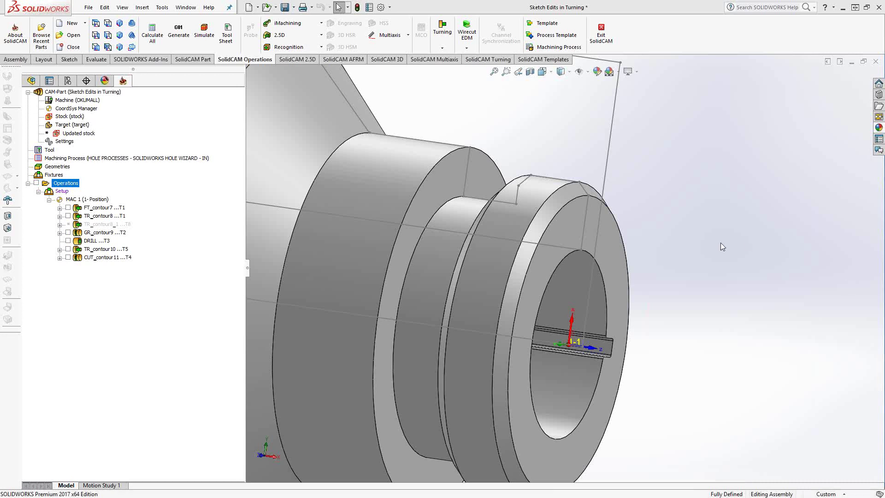
pyautogui.scroll(3, 575, 245)
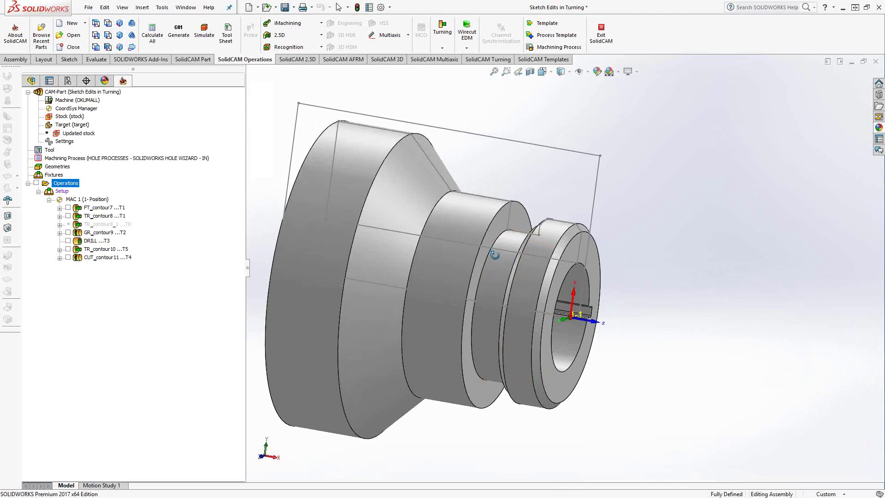
# Show the FeatureManager tree listing the CAM part's stock, fixture and target_Envelope sketches
pyautogui.moveTo(504, 241); pyautogui.dragTo(489, 275, button='middle')
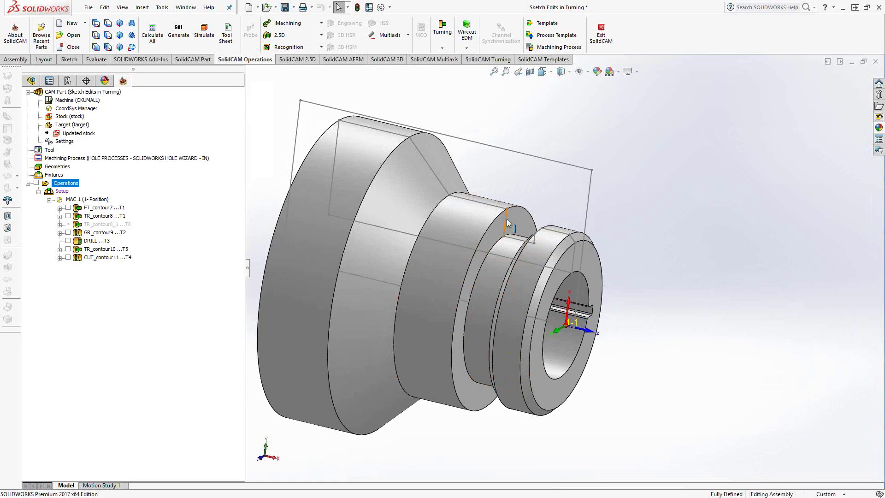
pyautogui.scroll(3, 507, 221)
pyautogui.scroll(-3, 519, 263)
pyautogui.scroll(-3, 526, 294)
pyautogui.scroll(-3, 527, 294)
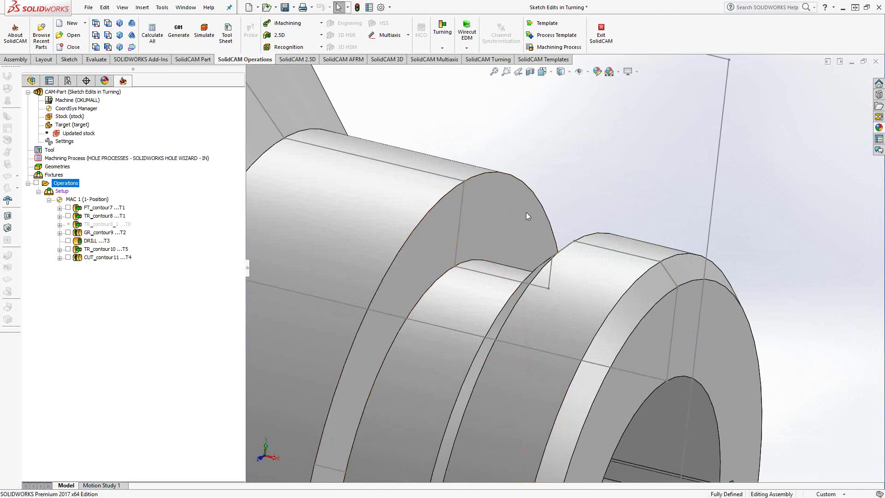
pyautogui.click(30, 82)
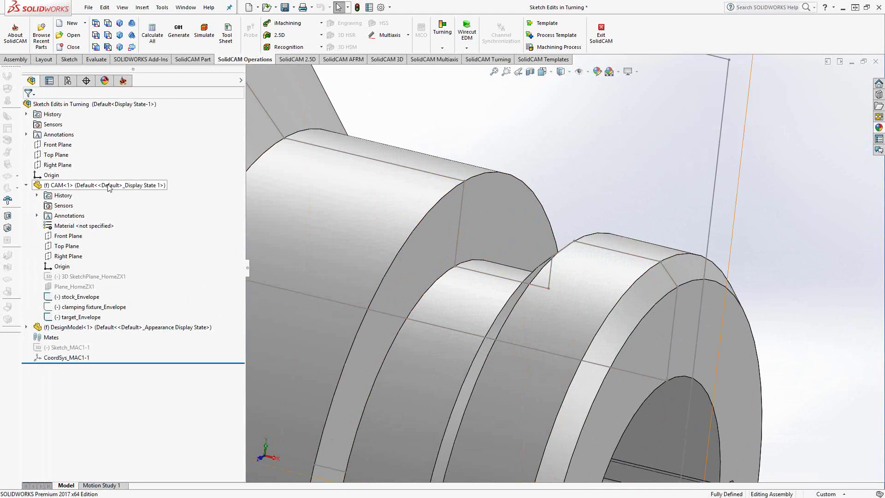
pyautogui.scroll(-5, 786, 241)
pyautogui.scroll(-3, 692, 286)
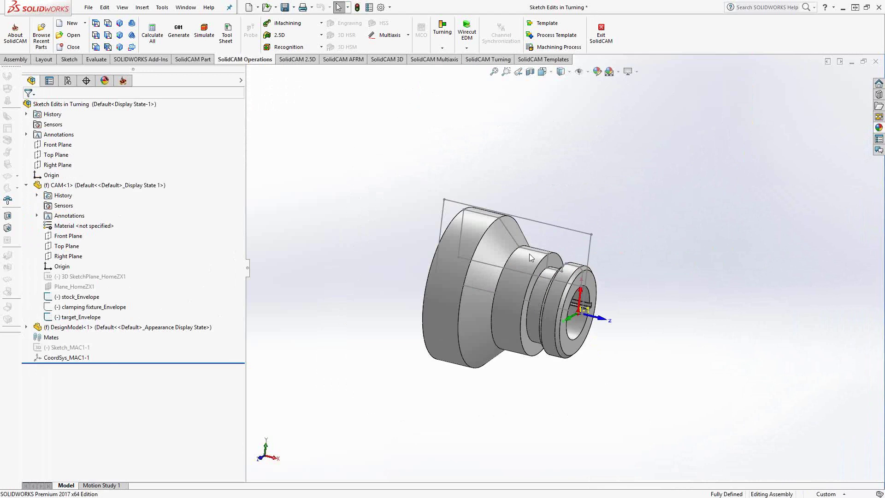
pyautogui.scroll(1, 529, 254)
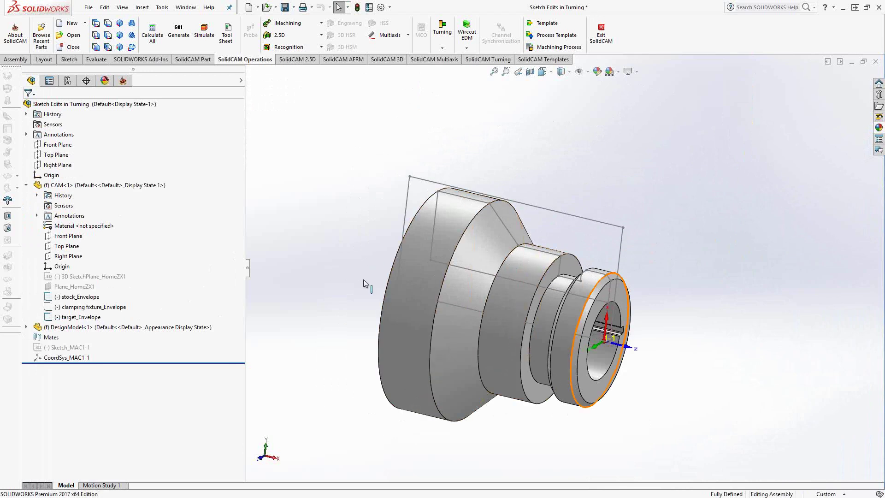
pyautogui.scroll(3, 583, 280)
pyautogui.scroll(2, 583, 280)
pyautogui.scroll(1, 574, 294)
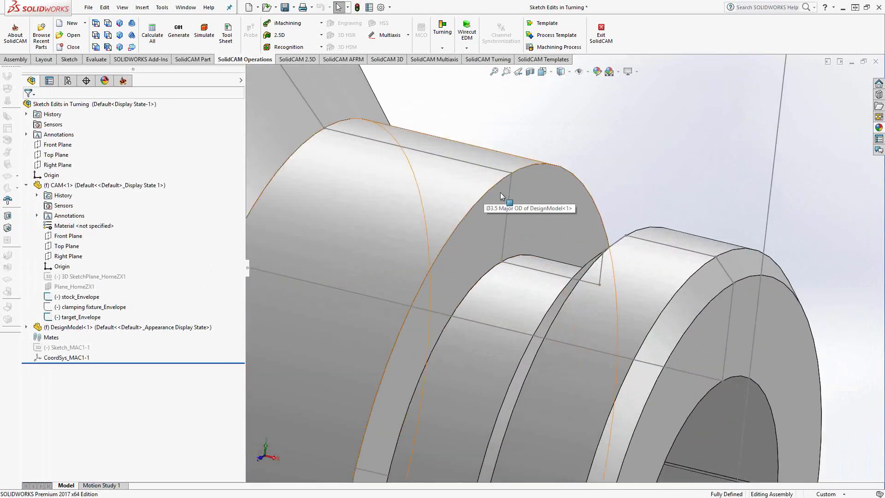
# Edit the target_Envelope sketch and orient the view Normal To the front
pyautogui.rightClick(81, 317)
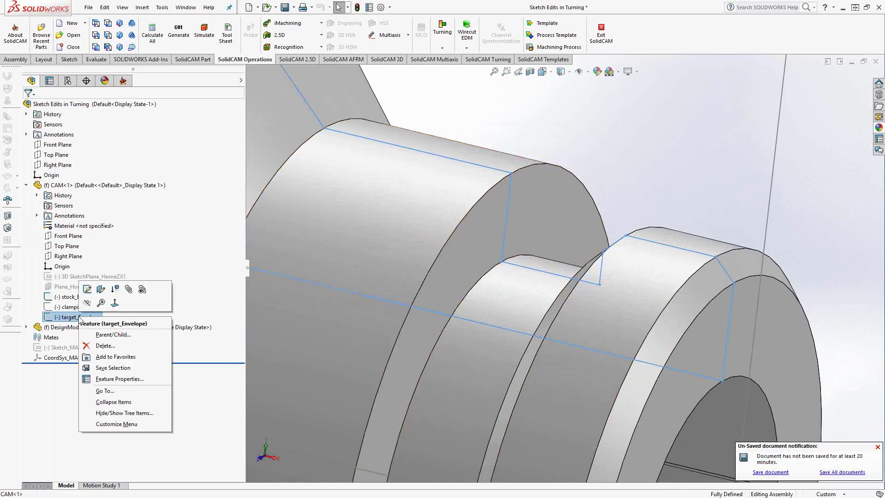
pyautogui.click(86, 289)
pyautogui.press('space')
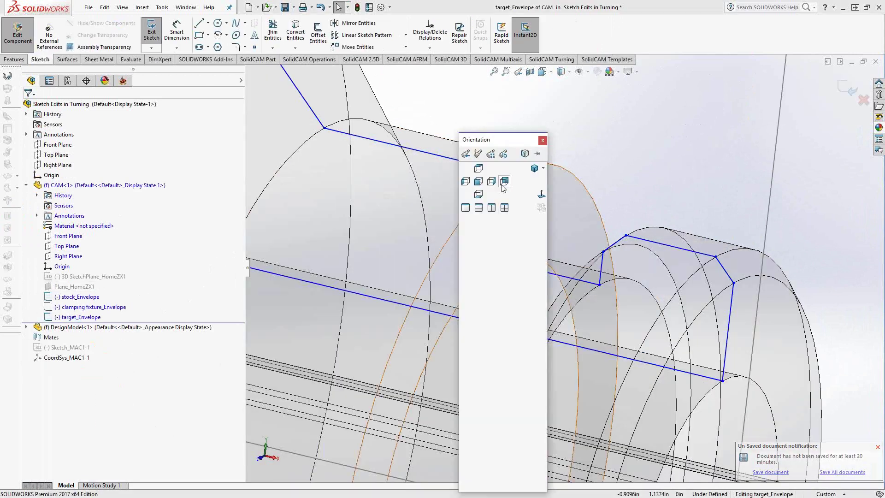
pyautogui.click(541, 195)
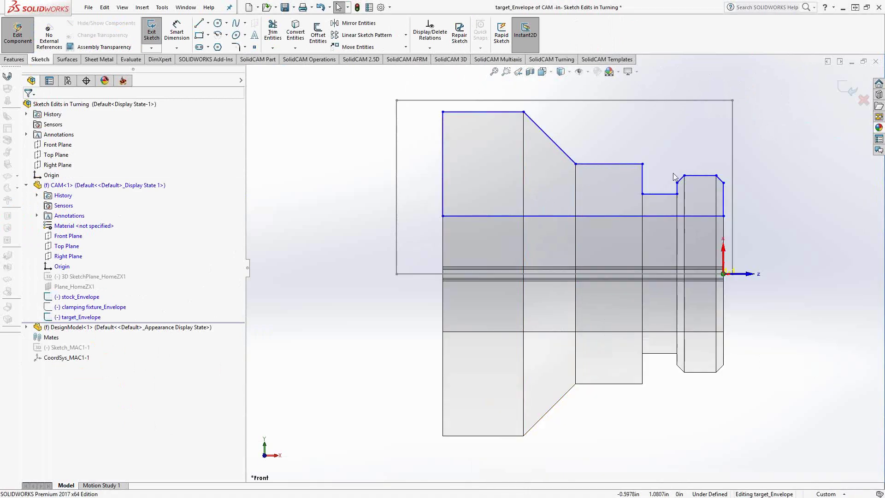
pyautogui.scroll(-2, 683, 171)
pyautogui.scroll(-1, 683, 173)
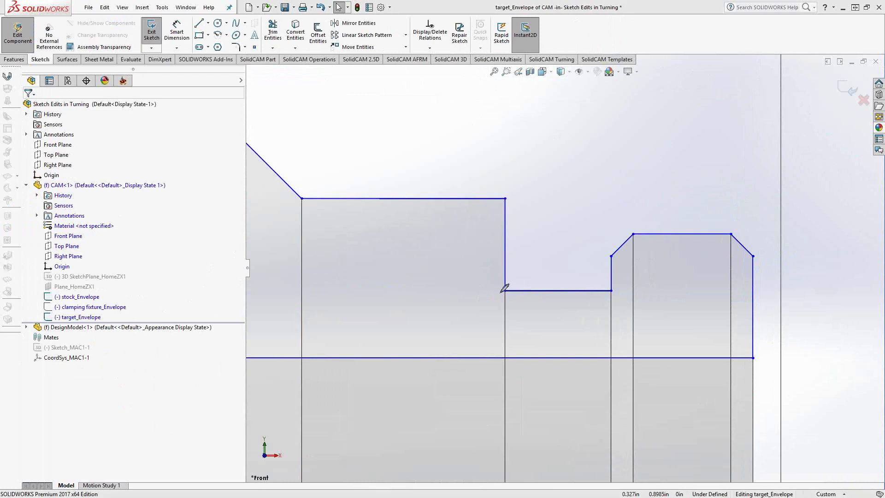
# Attempt power trims on the vertical shoulder edge, leaving the step profile unchanged
pyautogui.moveTo(504, 287)
pyautogui.mouseDown()
pyautogui.moveTo(474, 277)
pyautogui.moveTo(476, 200)
pyautogui.mouseUp()
pyautogui.moveTo(467, 261); pyautogui.dragTo(474, 256)
pyautogui.moveTo(498, 263); pyautogui.dragTo(515, 261)
pyautogui.moveTo(493, 230); pyautogui.dragTo(513, 230)
pyautogui.moveTo(488, 192); pyautogui.dragTo(489, 202)
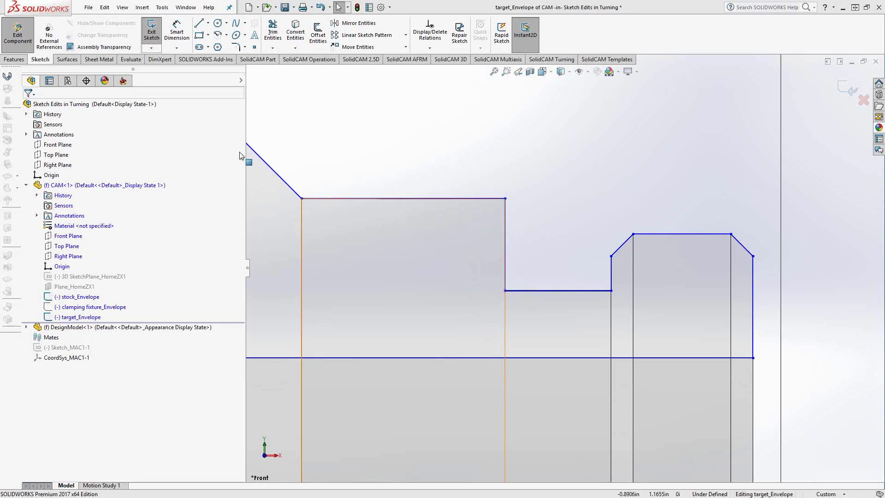
pyautogui.click(199, 23)
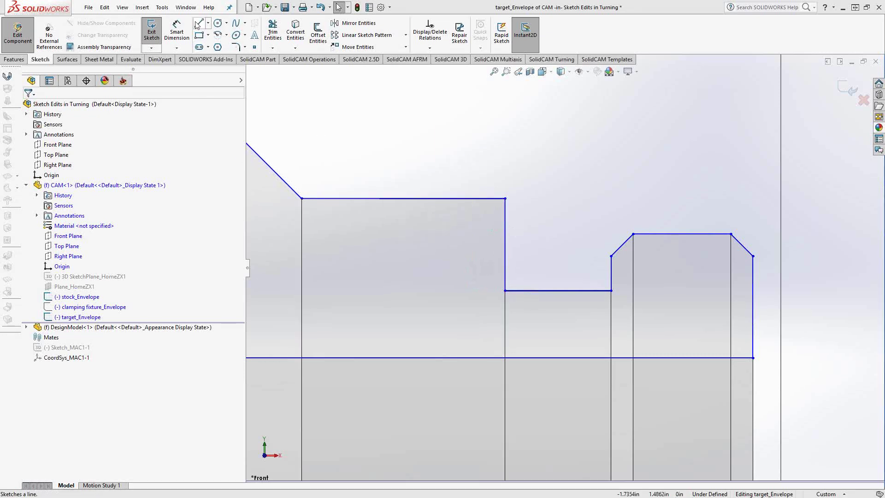
# Draw a line from the top edge down to step level, then across to the step corner
pyautogui.click(461, 199)
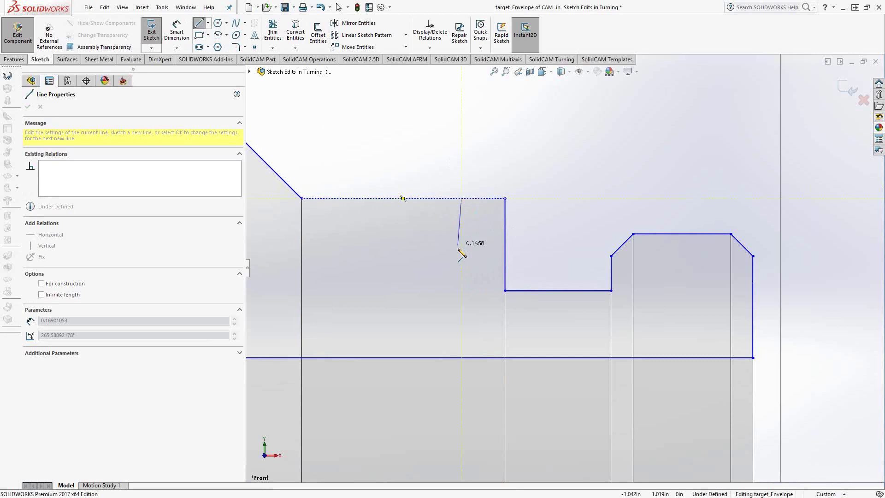
pyautogui.click(461, 290)
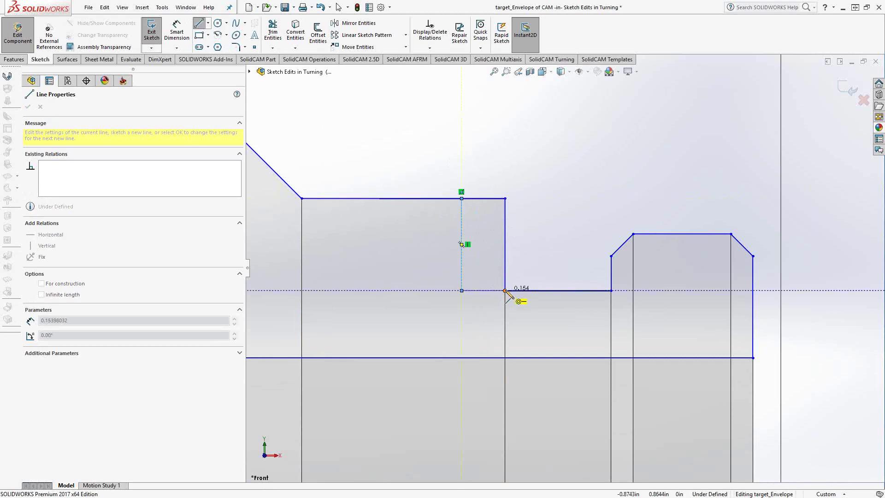
pyautogui.click(506, 291)
pyautogui.press('Escape')
pyautogui.press('Escape')
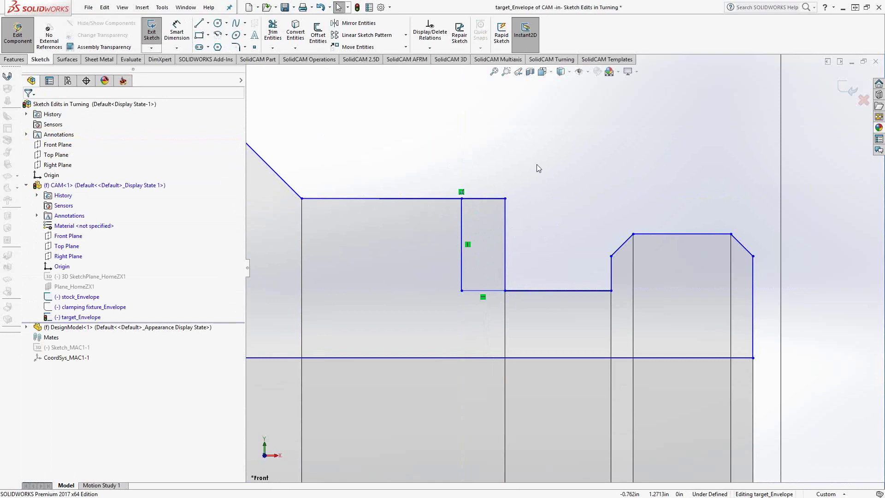
pyautogui.click(274, 47)
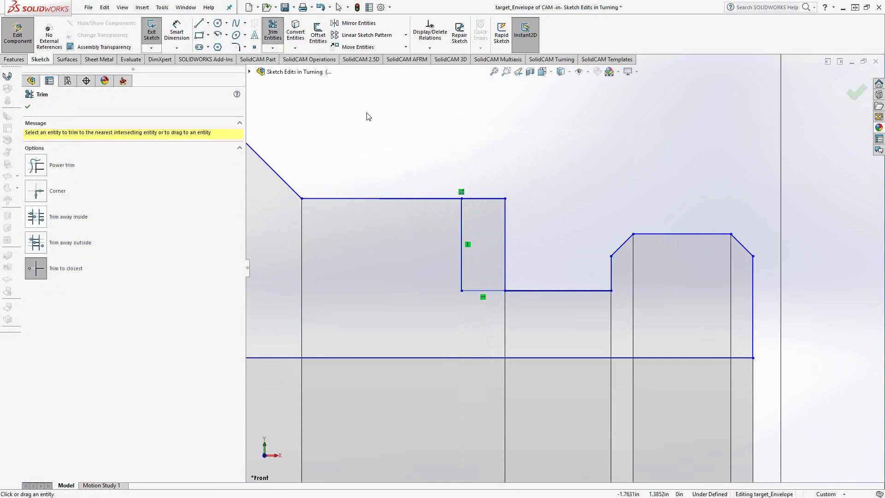
# Trim away the short top-edge piece and the old vertical shoulder line
pyautogui.click(482, 199)
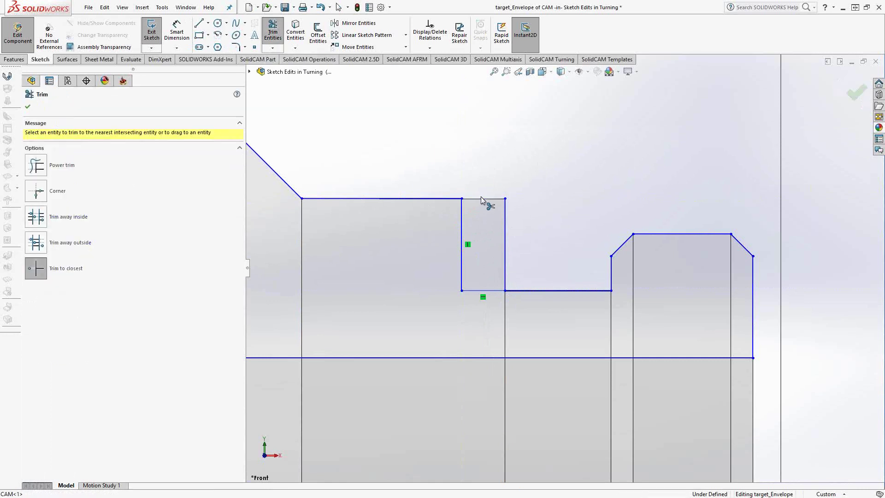
pyautogui.click(505, 231)
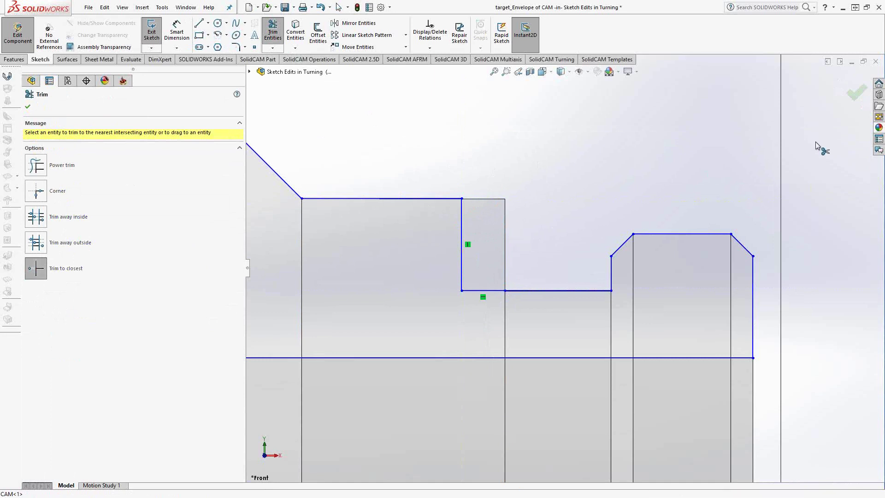
pyautogui.click(856, 93)
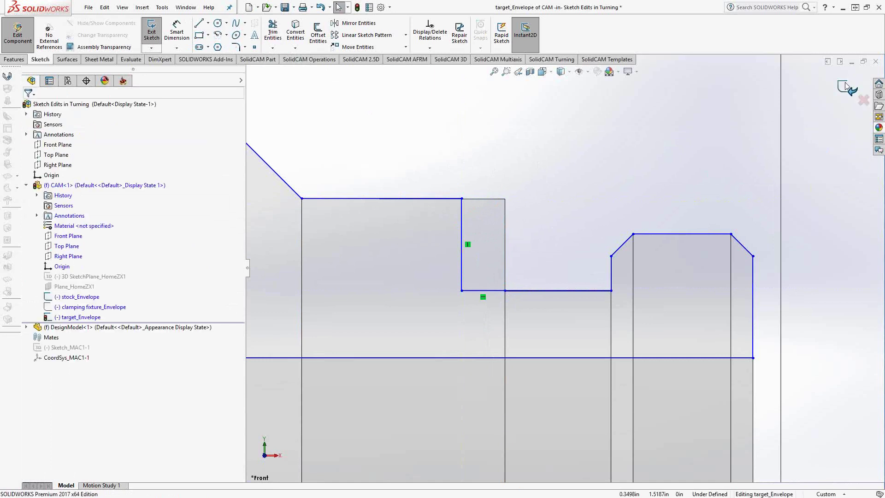
# Exit the sketch and component editing, accepting import of the changed envelope into the target
pyautogui.click(846, 85)
pyautogui.click(123, 80)
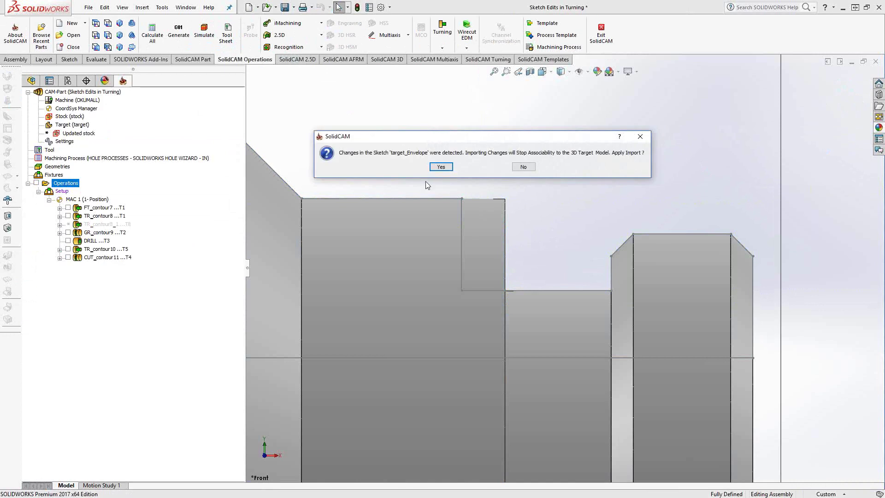
pyautogui.click(445, 168)
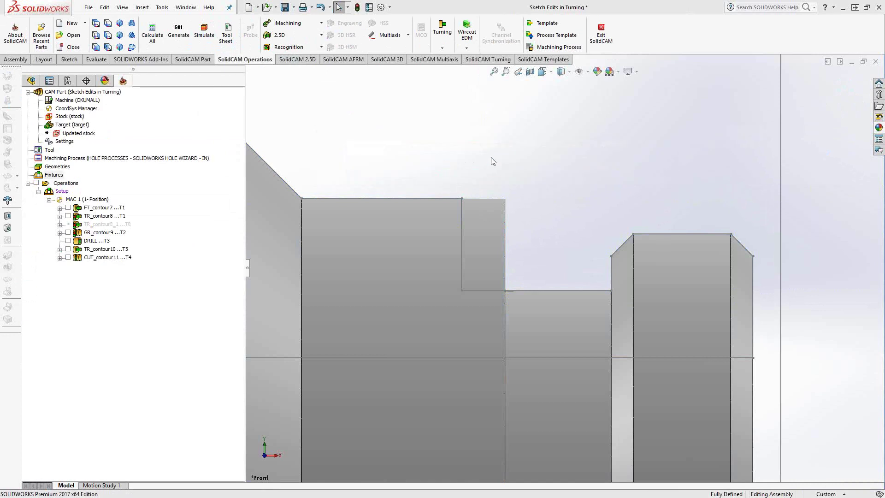
pyautogui.moveTo(491, 160); pyautogui.dragTo(443, 159, button='middle')
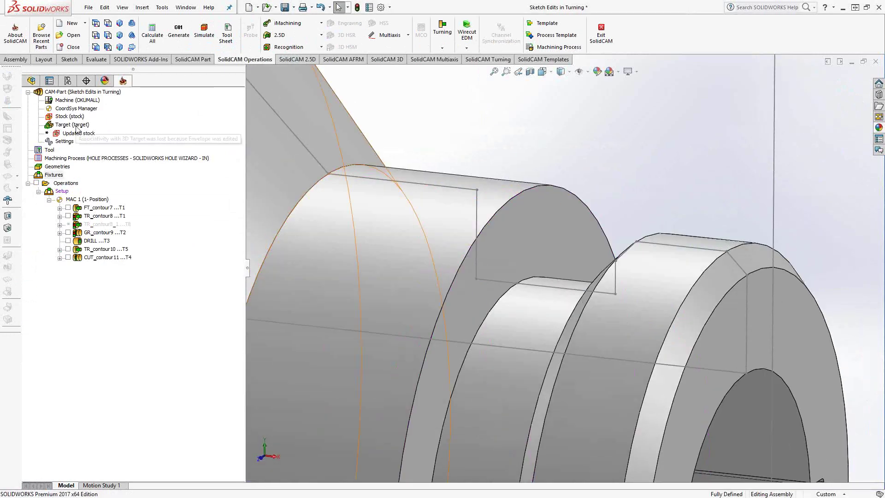
# Open the TR_contour8 operation and preview its contour8 geometry on the part
pyautogui.rightClick(64, 93)
pyautogui.click(94, 223)
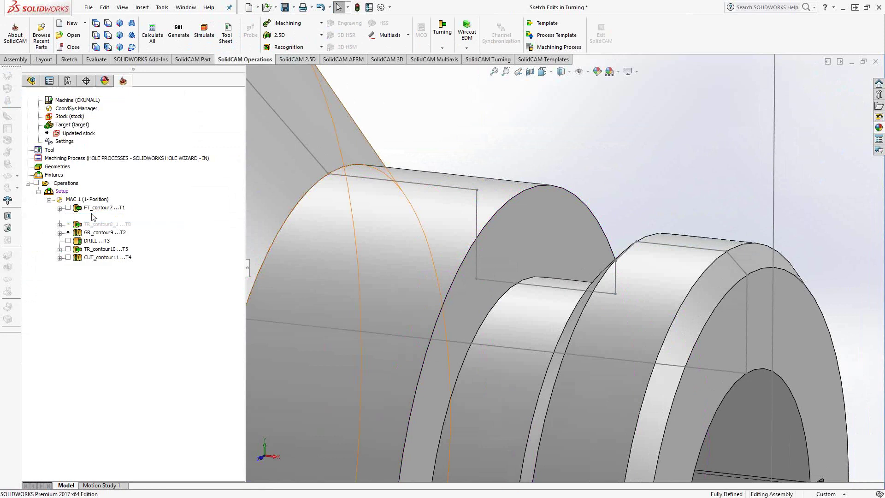
pyautogui.click(91, 214)
pyautogui.doubleClick(92, 215)
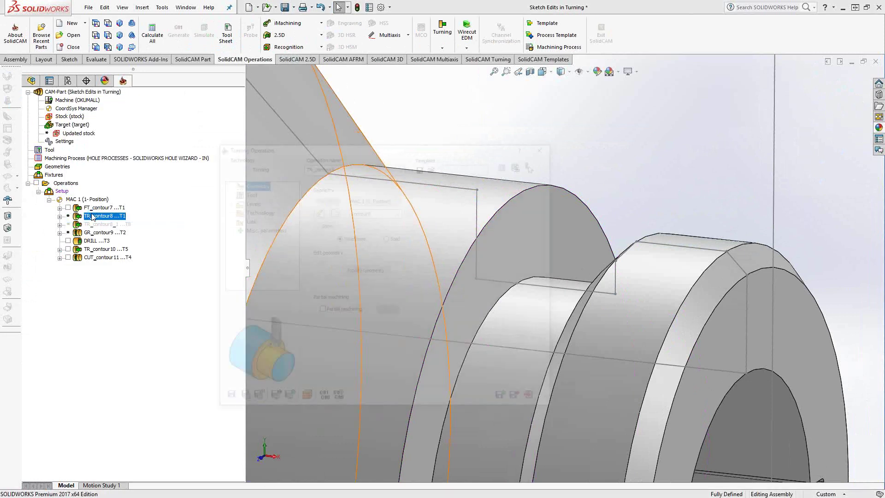
pyautogui.click(333, 225)
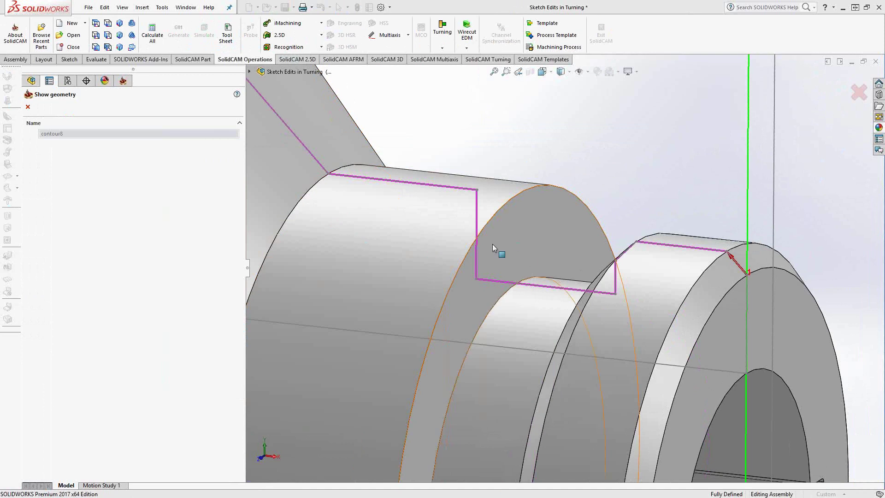
pyautogui.moveTo(482, 267)
pyautogui.mouseDown(button='middle')
pyautogui.moveTo(491, 271)
pyautogui.moveTo(504, 251)
pyautogui.moveTo(498, 268)
pyautogui.mouseUp(button='middle')
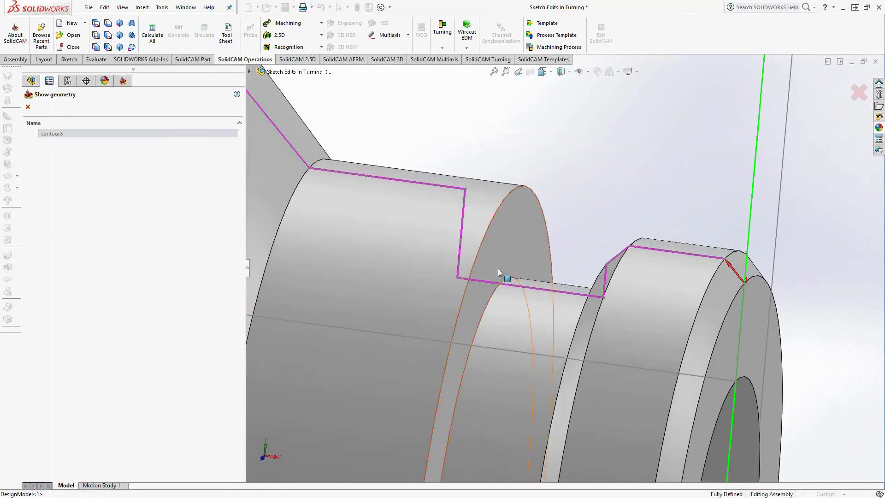
# Close the contour8 preview and the TR_contour8 Turning Operation dialog
pyautogui.click(29, 107)
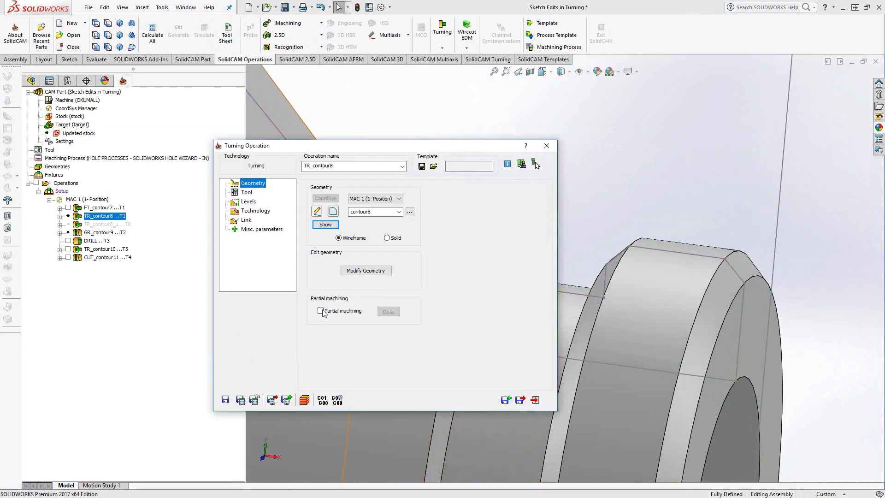
pyautogui.click(226, 400)
pyautogui.click(546, 145)
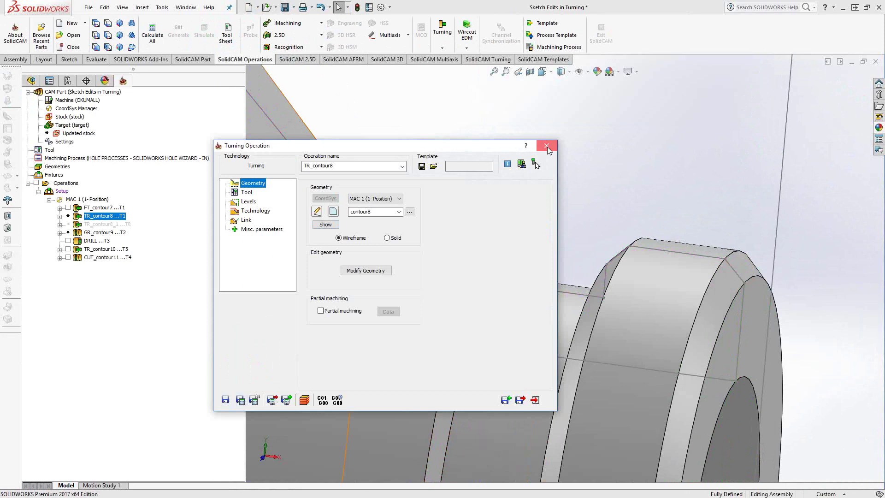
# Open the GR_contour9 groove operation and preview its contour9 geometry
pyautogui.click(95, 235)
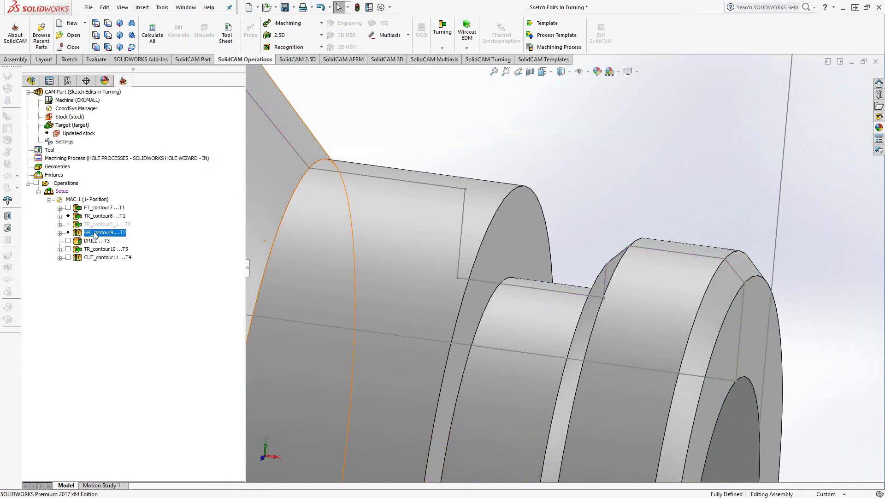
pyautogui.doubleClick(95, 235)
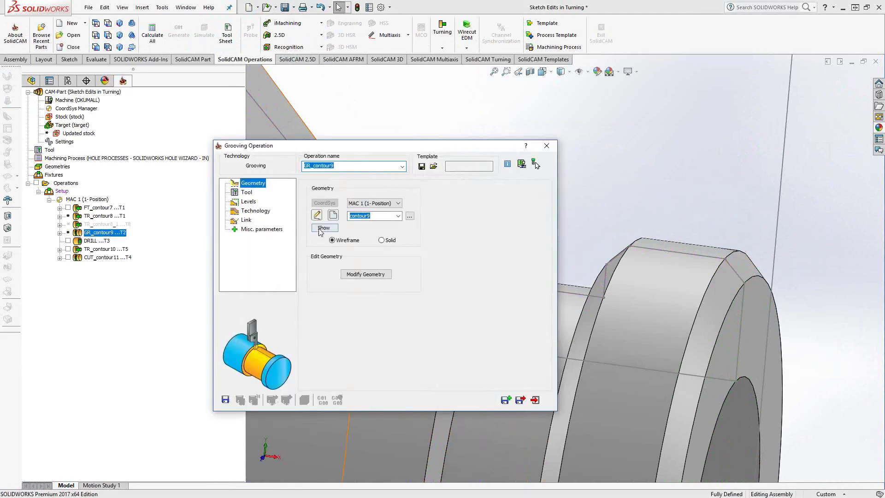
pyautogui.click(320, 228)
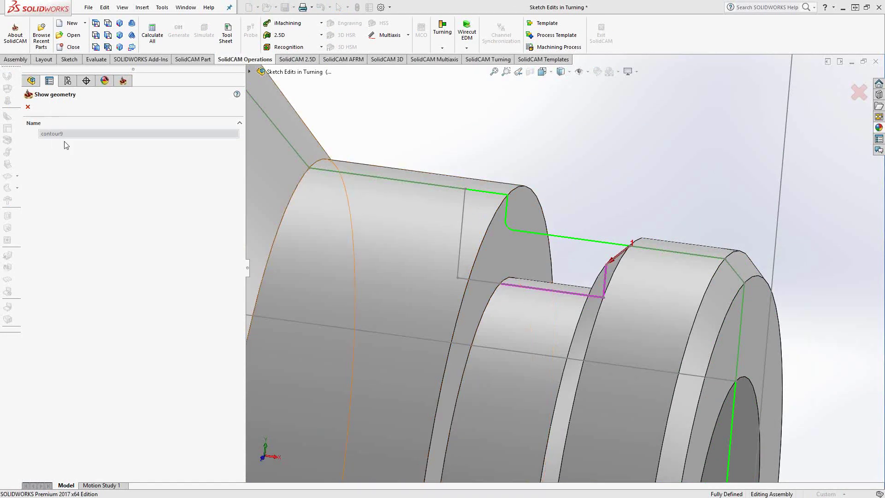
pyautogui.click(27, 107)
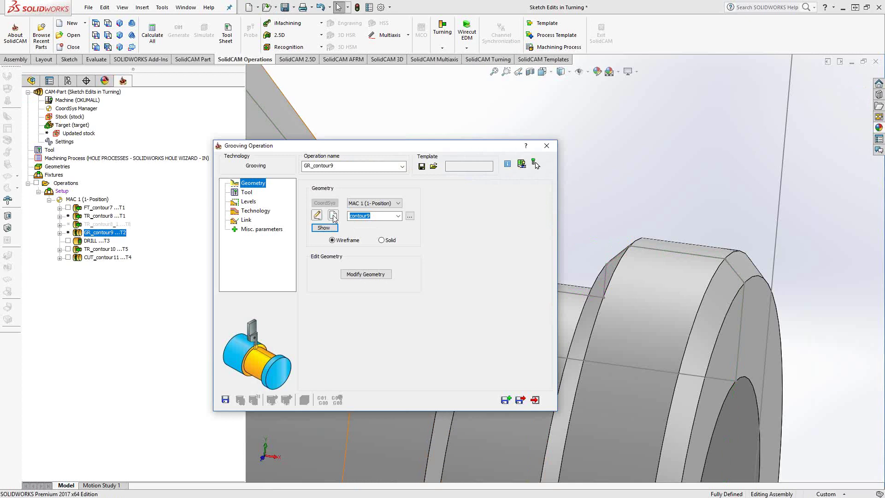
pyautogui.click(317, 216)
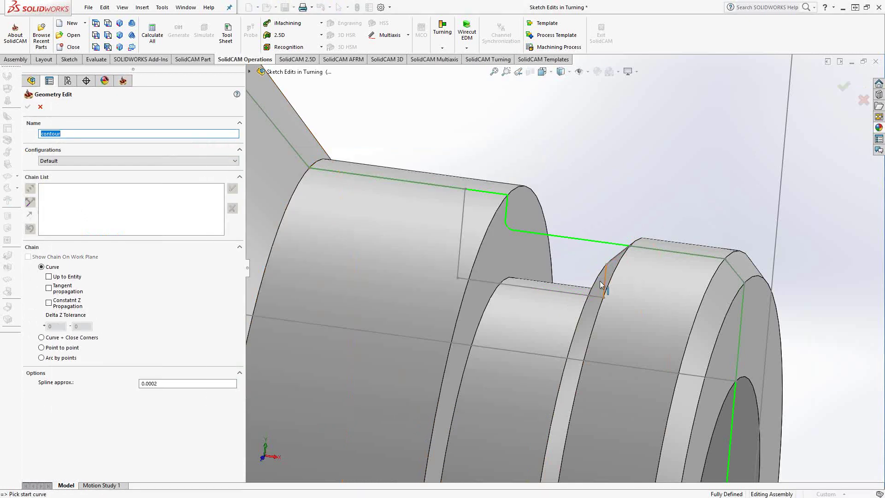
# Chain the groove edge, groove floor and new vertical sketch edge, saving the operation as GR_contour
pyautogui.click(564, 290)
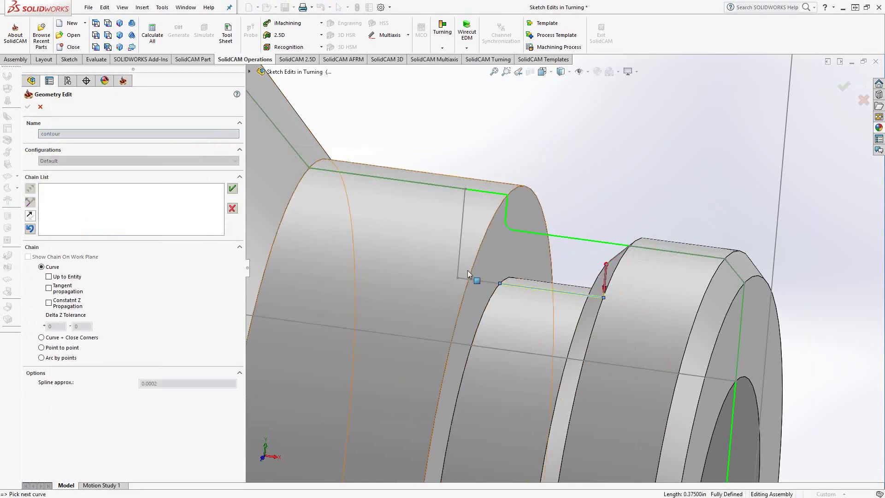
pyautogui.click(480, 281)
pyautogui.click(461, 242)
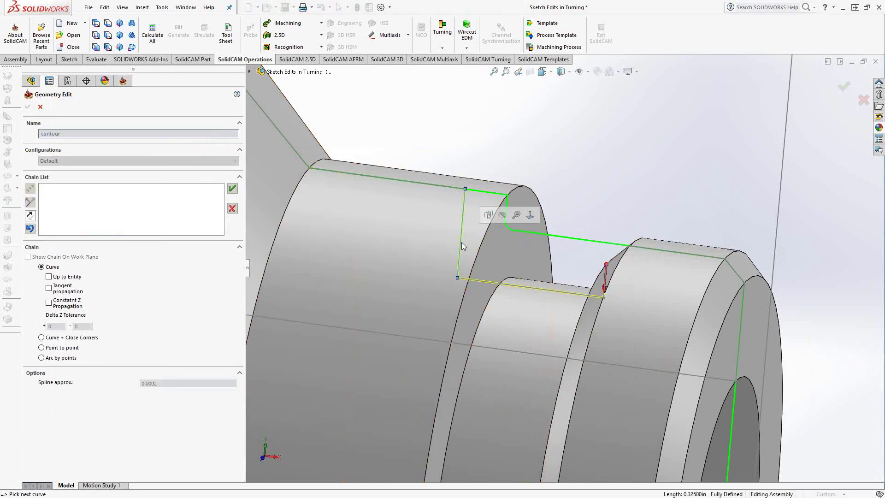
pyautogui.click(233, 190)
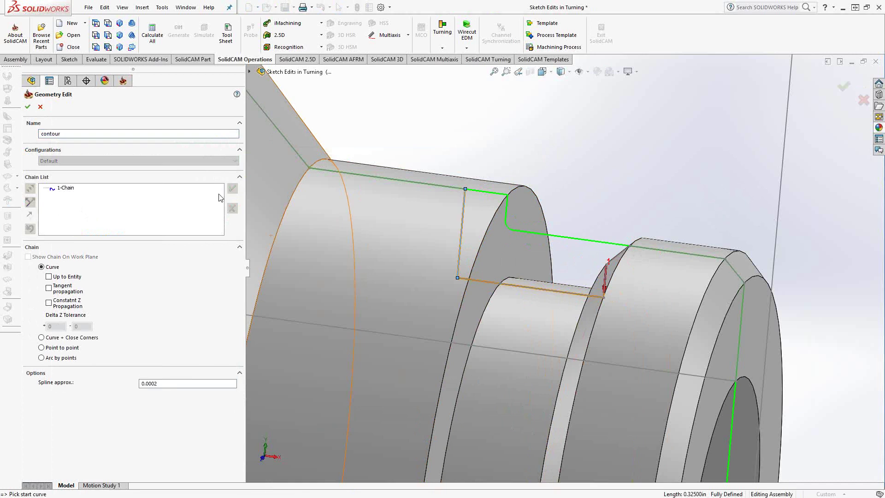
pyautogui.click(28, 107)
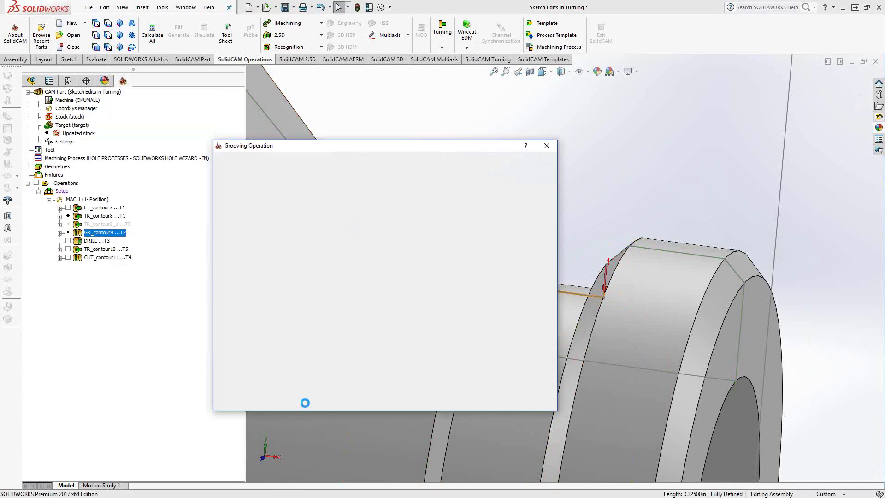
pyautogui.click(226, 401)
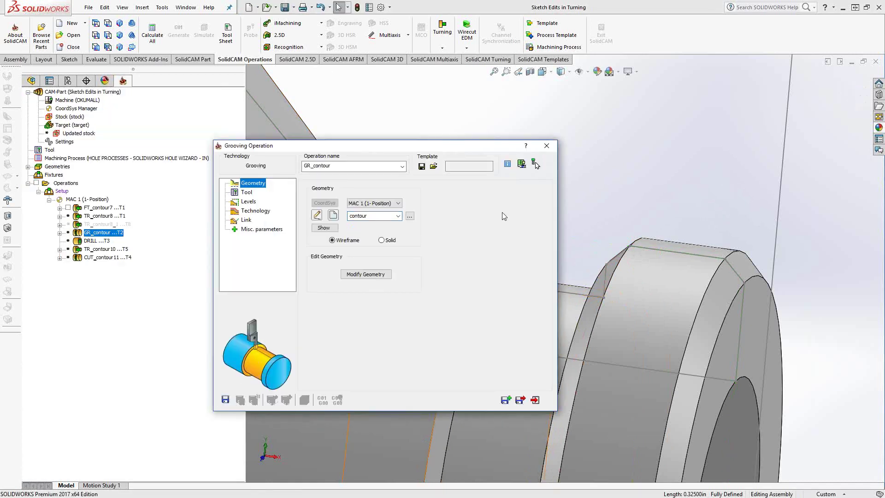
pyautogui.click(549, 147)
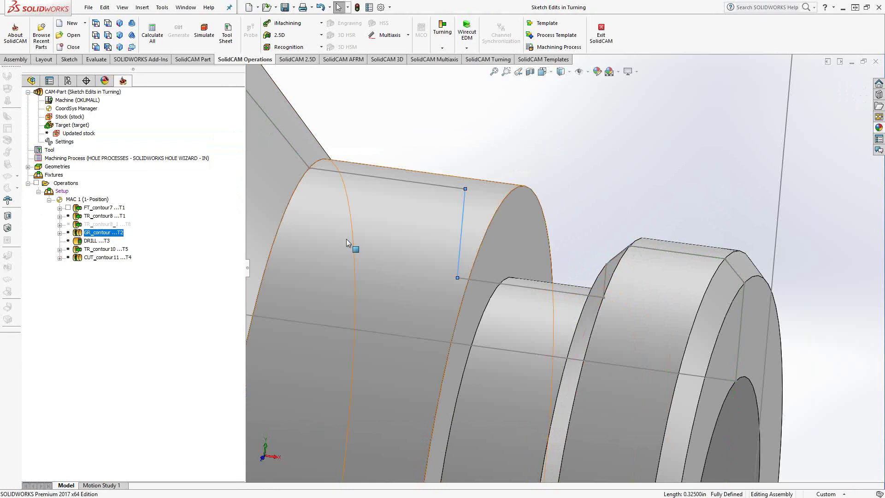
# Run Synchronize & Calculate All, inspect the updated toolpaths, then hide them
pyautogui.rightClick(62, 184)
pyautogui.moveTo(98, 303)
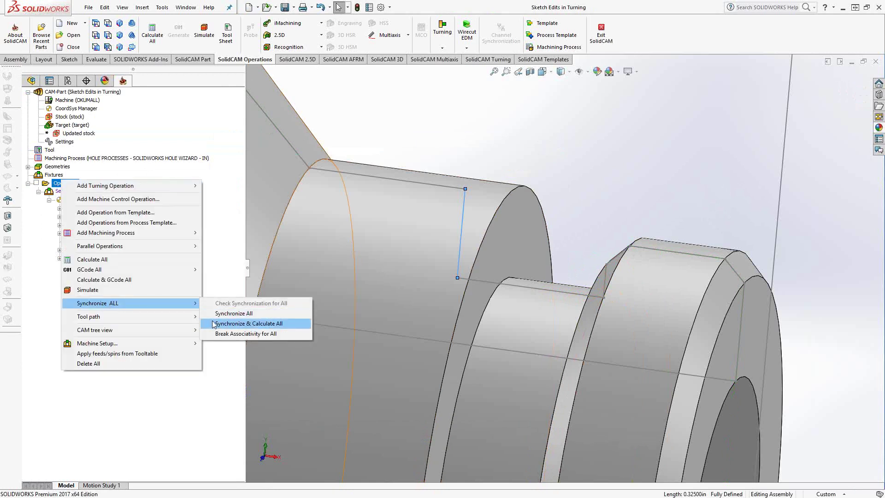
pyautogui.click(216, 325)
pyautogui.click(374, 167)
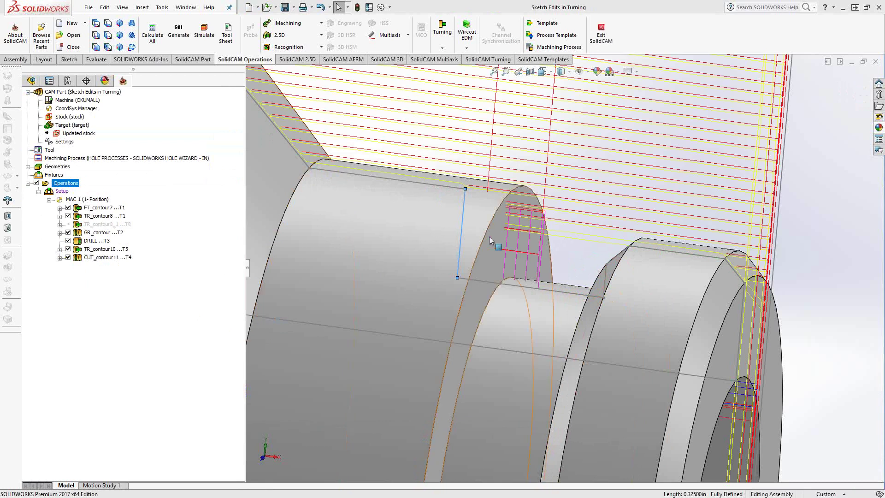
pyautogui.moveTo(502, 237)
pyautogui.mouseDown(button='middle')
pyautogui.moveTo(520, 238)
pyautogui.moveTo(495, 250)
pyautogui.mouseUp(button='middle')
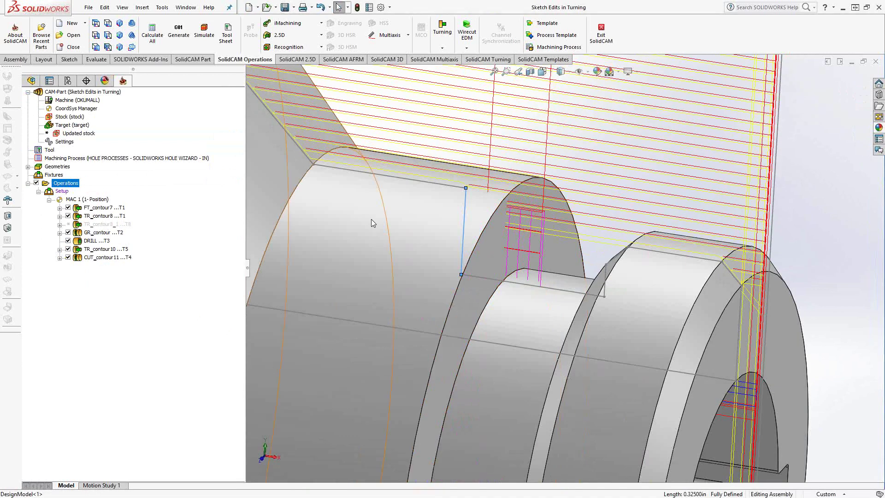
pyautogui.click(36, 183)
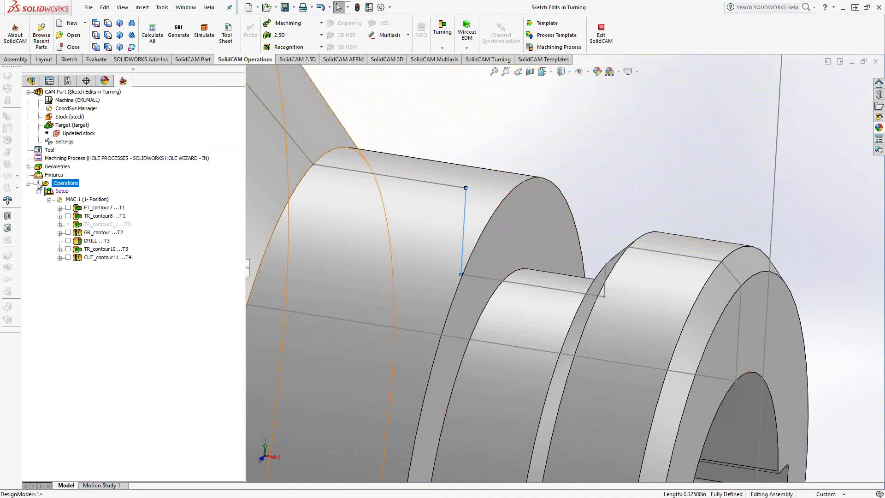
pyautogui.moveTo(635, 173); pyautogui.dragTo(672, 174, button='middle')
pyautogui.scroll(-5, 590, 318)
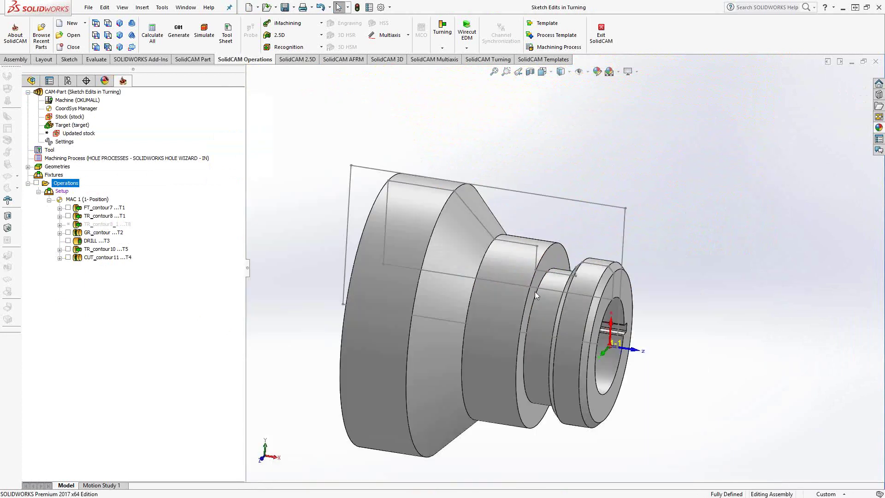
pyautogui.moveTo(535, 291)
pyautogui.mouseDown(button='middle')
pyautogui.moveTo(520, 286)
pyautogui.moveTo(553, 273)
pyautogui.mouseUp(button='middle')
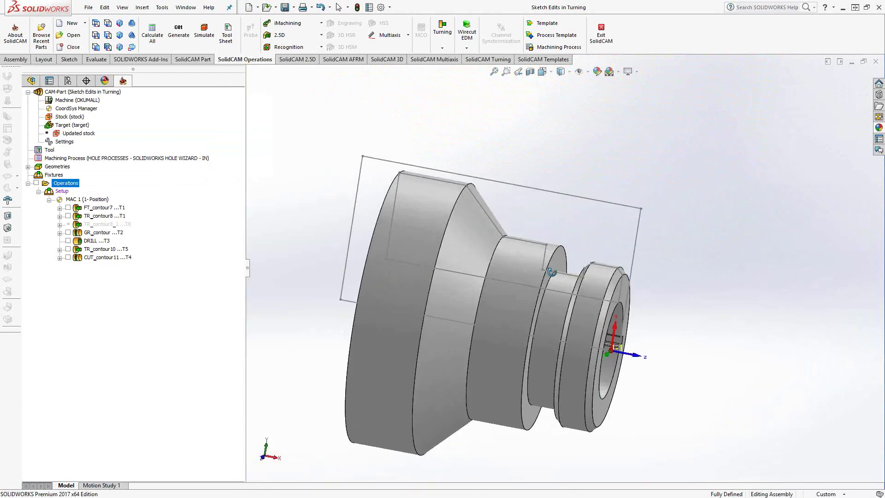